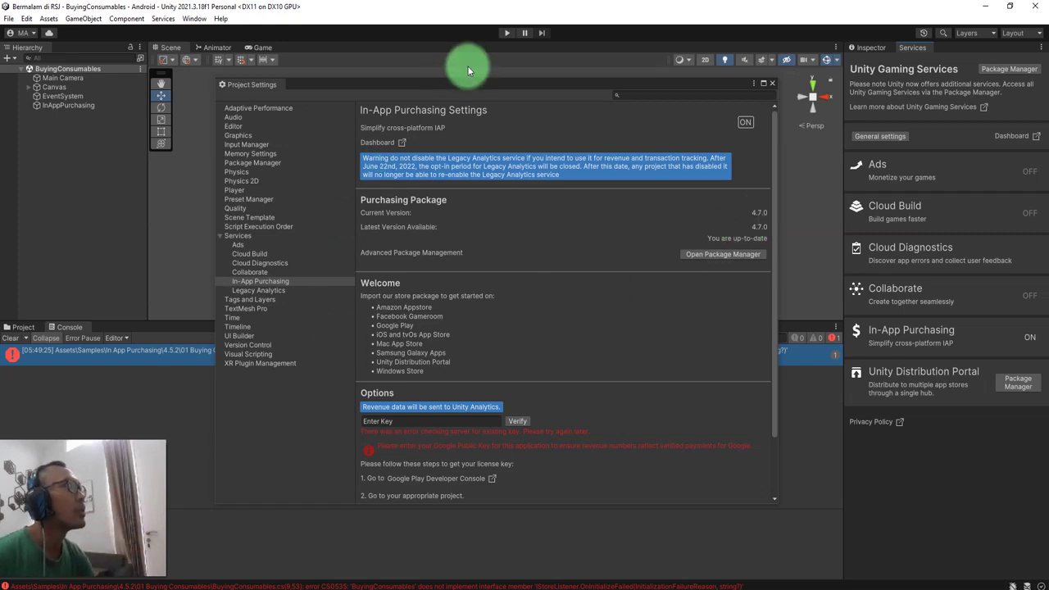
- Move the In-App Purchasing settings window (package 4.7.0 current) aside, then close Project Settings
left_click_drag(334, 85, 546, 106)
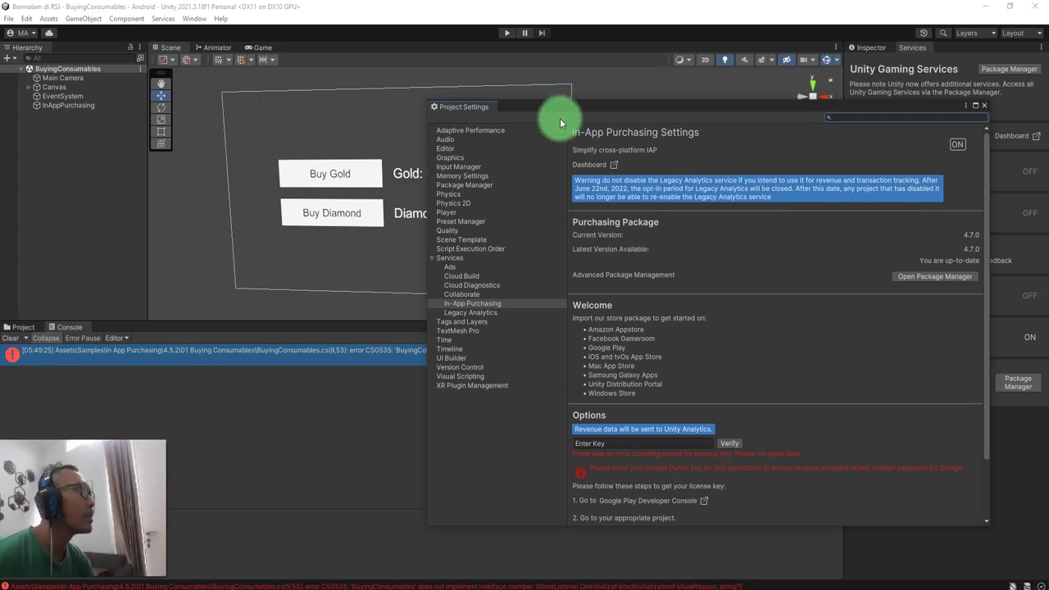
left_click_drag(577, 107, 557, 109)
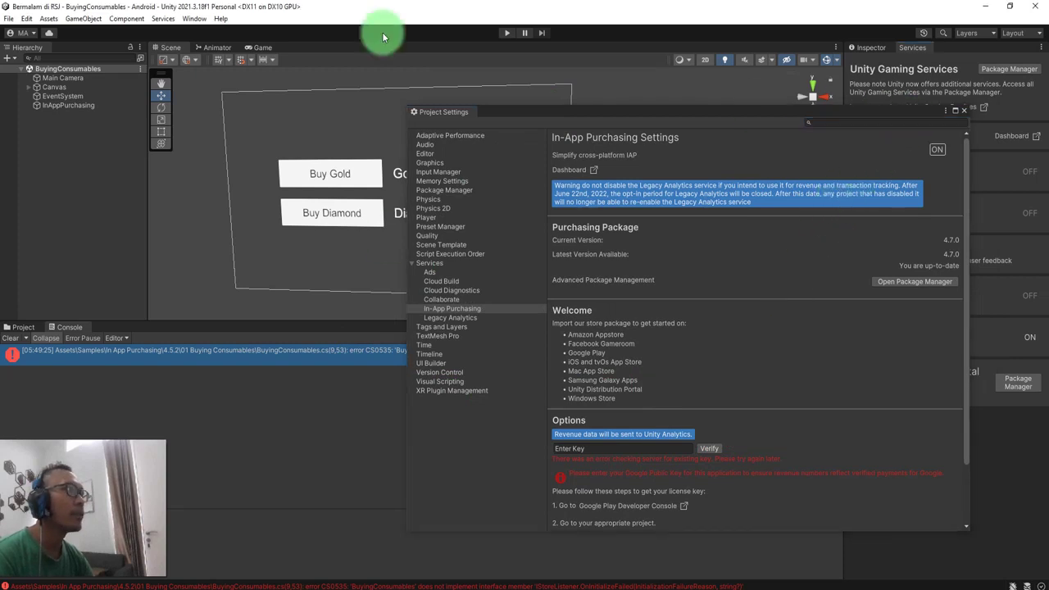
left_click(964, 113)
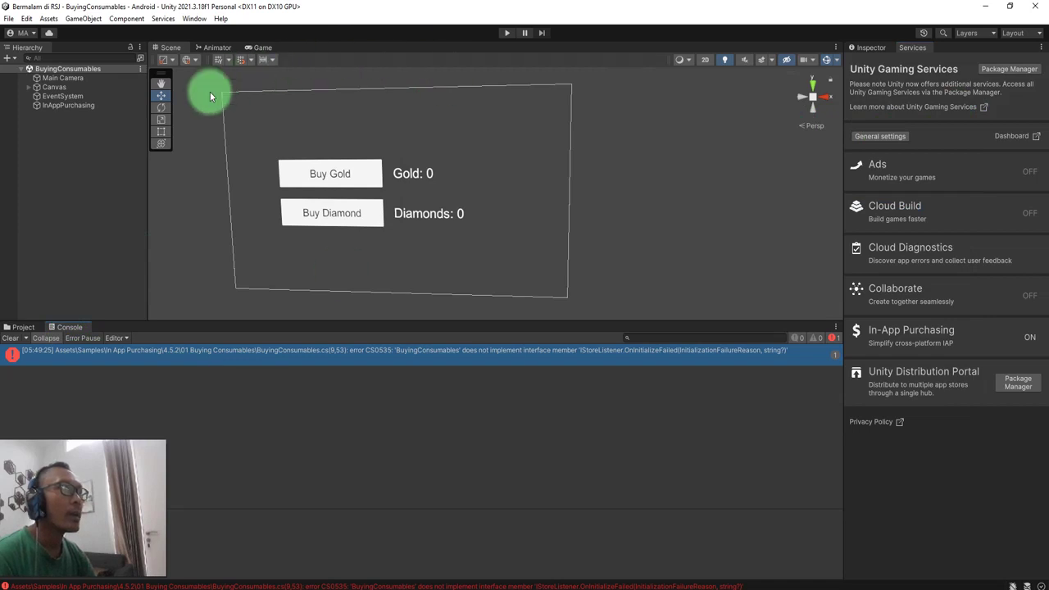
- Try entering Play mode from the BuyingConsumables scene and inspect the blocking CS0535 console error
left_click(260, 359)
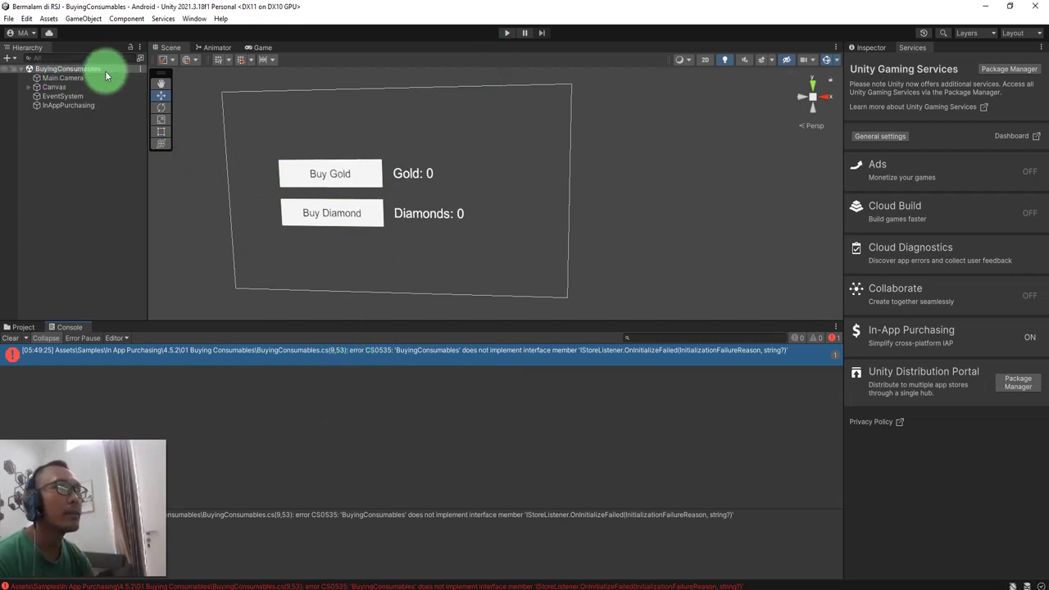
left_click(507, 33)
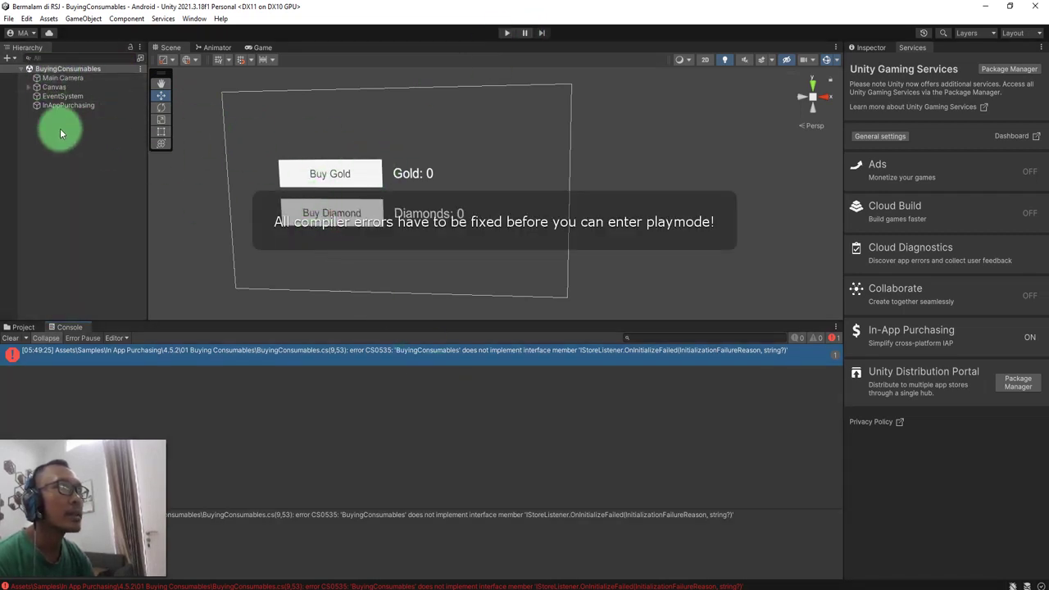
left_click(65, 69)
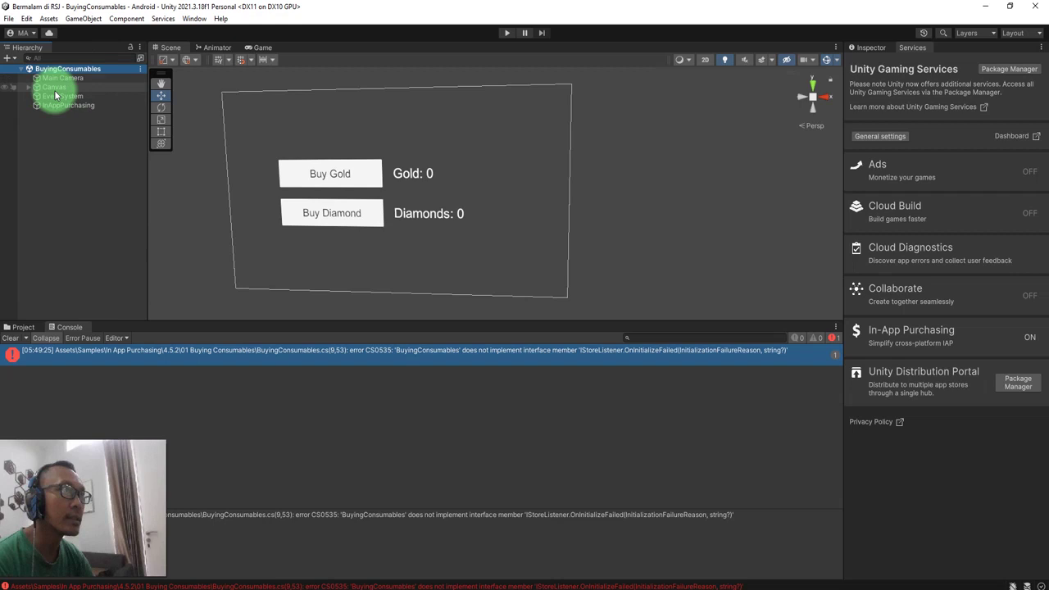
left_click(20, 326)
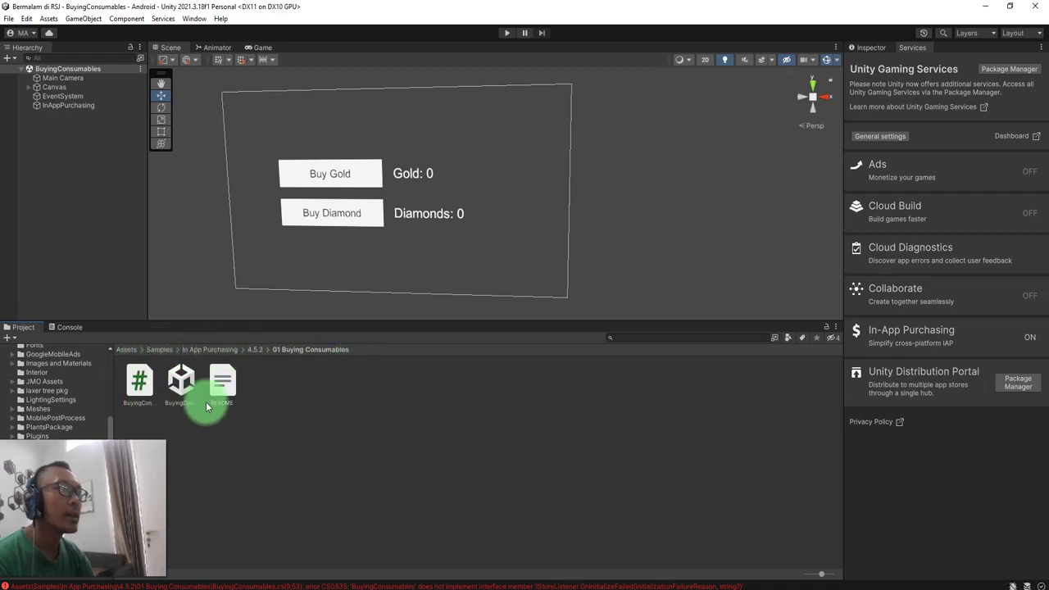
left_click(182, 384)
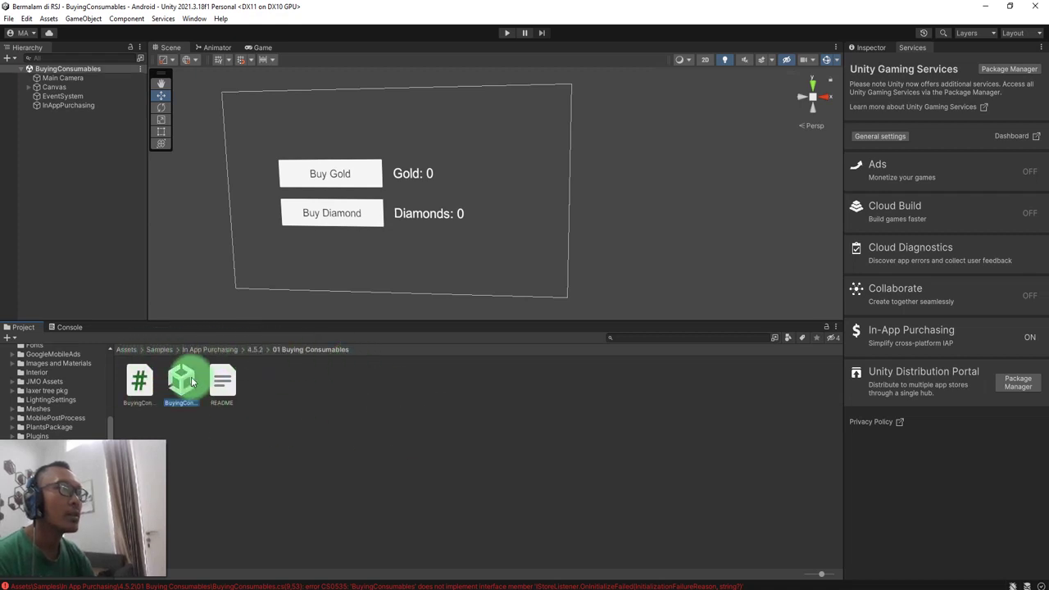
left_click(507, 33)
left_click(69, 327)
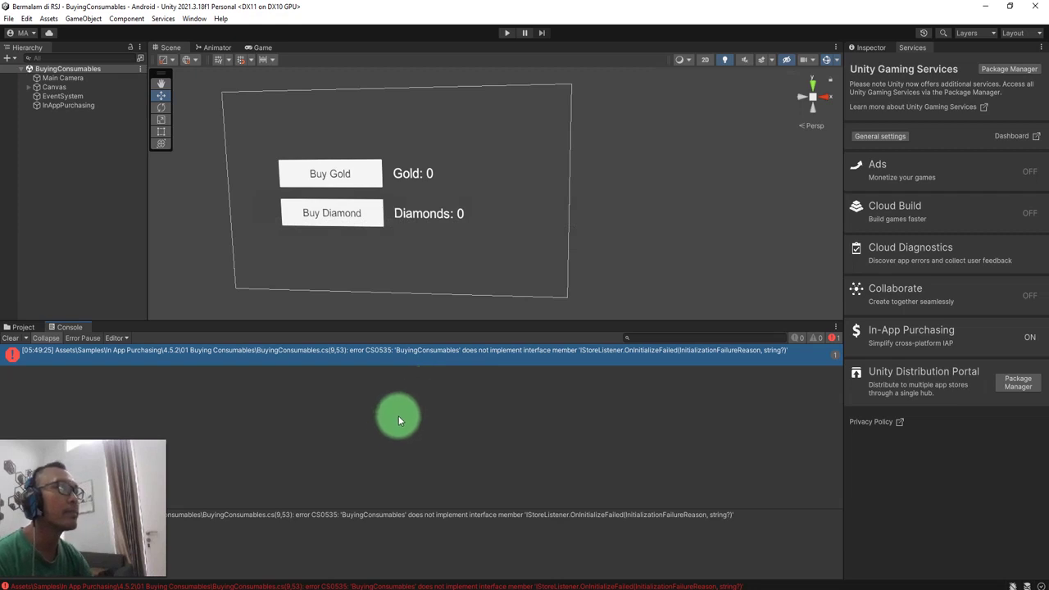
- Open BuyingConsumables.cs at the error and duplicate the OnInitializeFailed method below itself
double_click(293, 350)
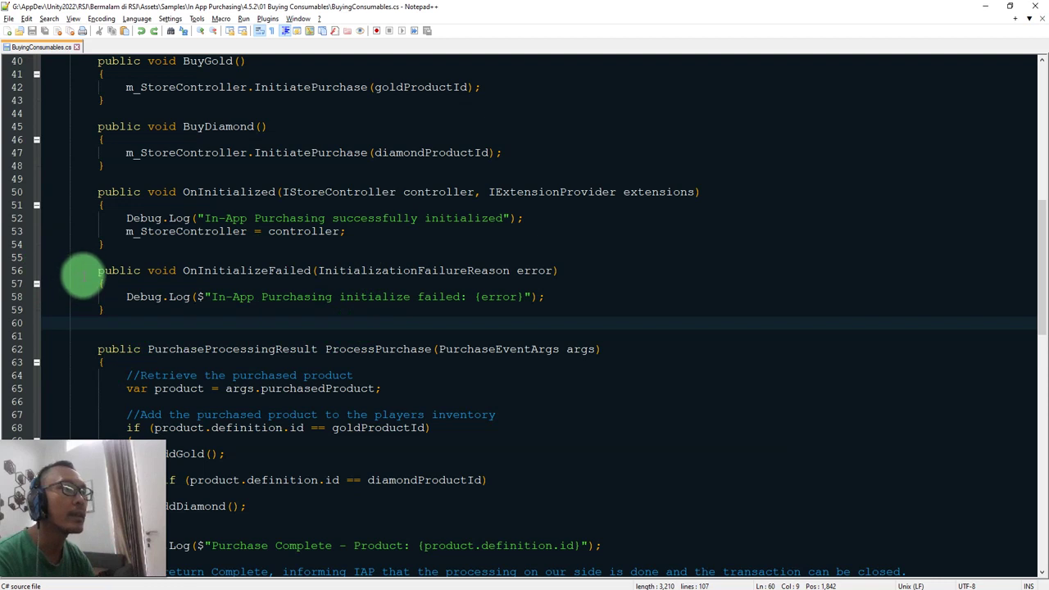
left_click(97, 272)
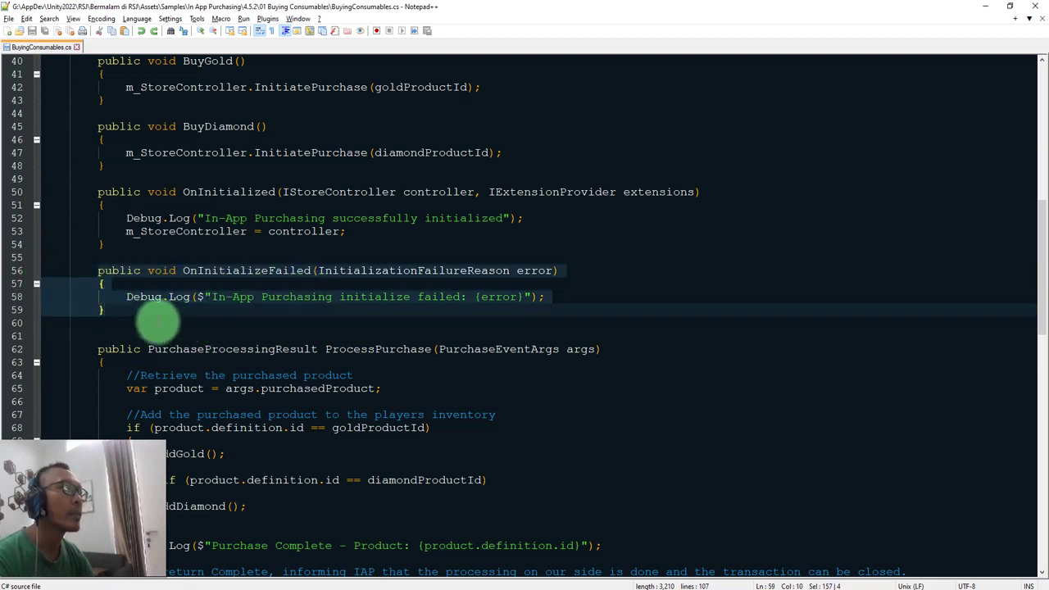
left_click(146, 315)
key("Return")
key("Return")
type("public void OnInitializeFailed(InitializationFailureReason error)         {             Debug.Log($\"In-App Purchasing initialize failed: {error}\");         }")
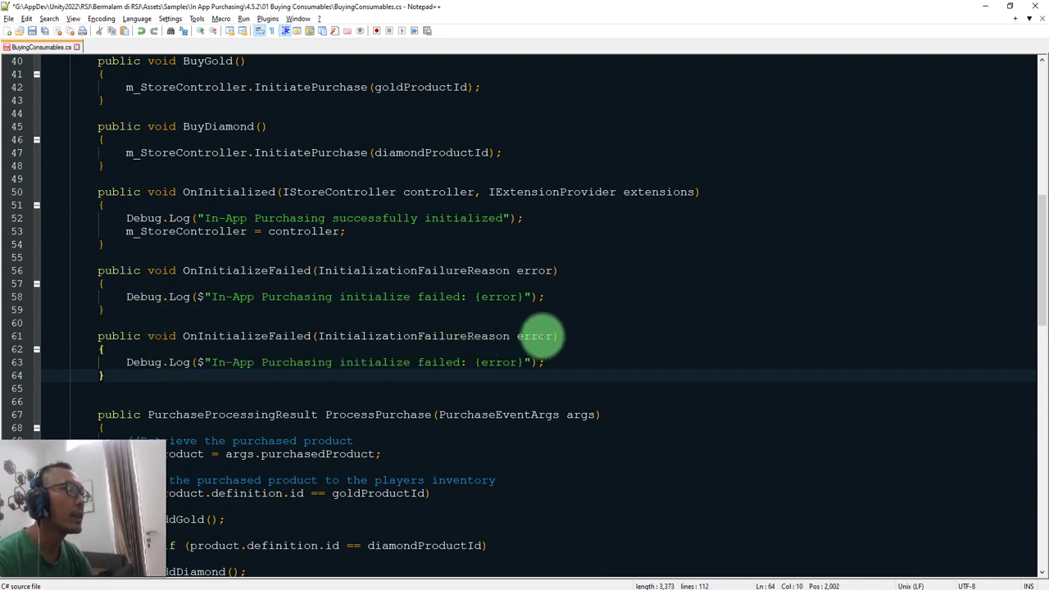
- Add a ', string? message' parameter to the copied OnInitializeFailed signature, then return to Unity
left_click(553, 336)
type(",")
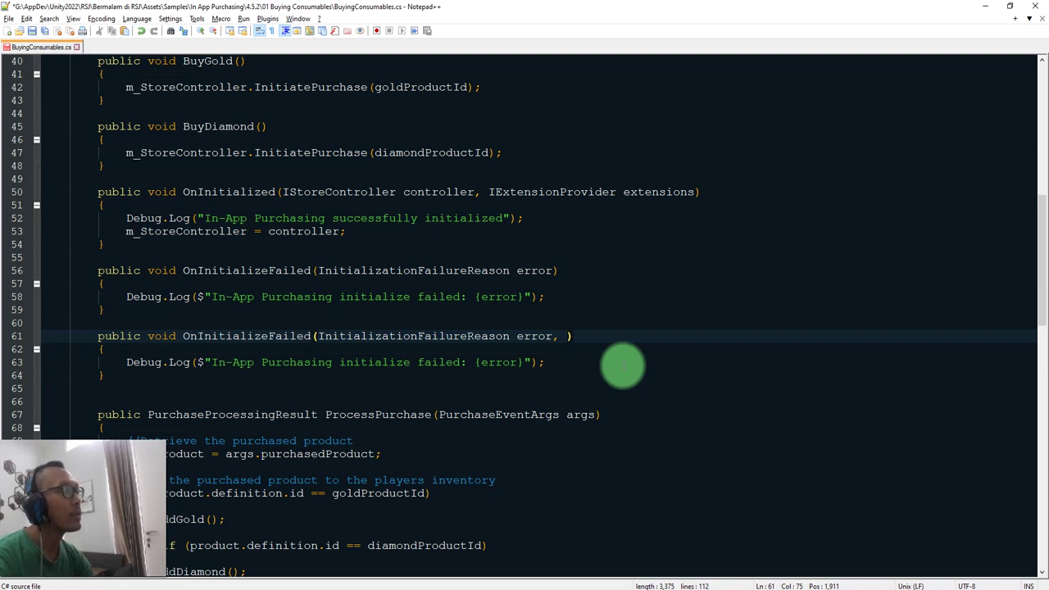
type("st")
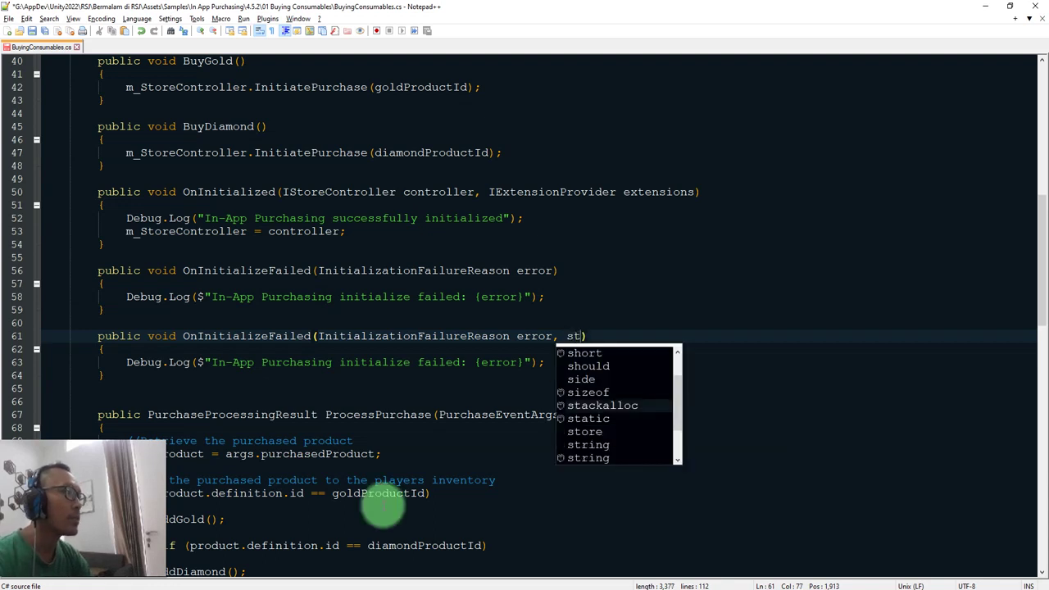
type("ring")
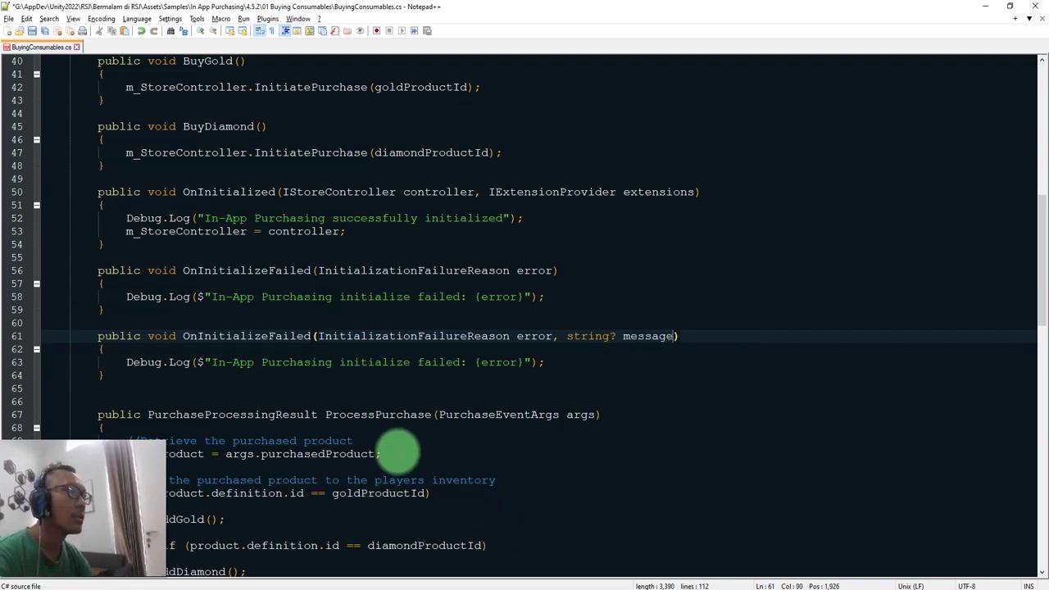
left_click(500, 296)
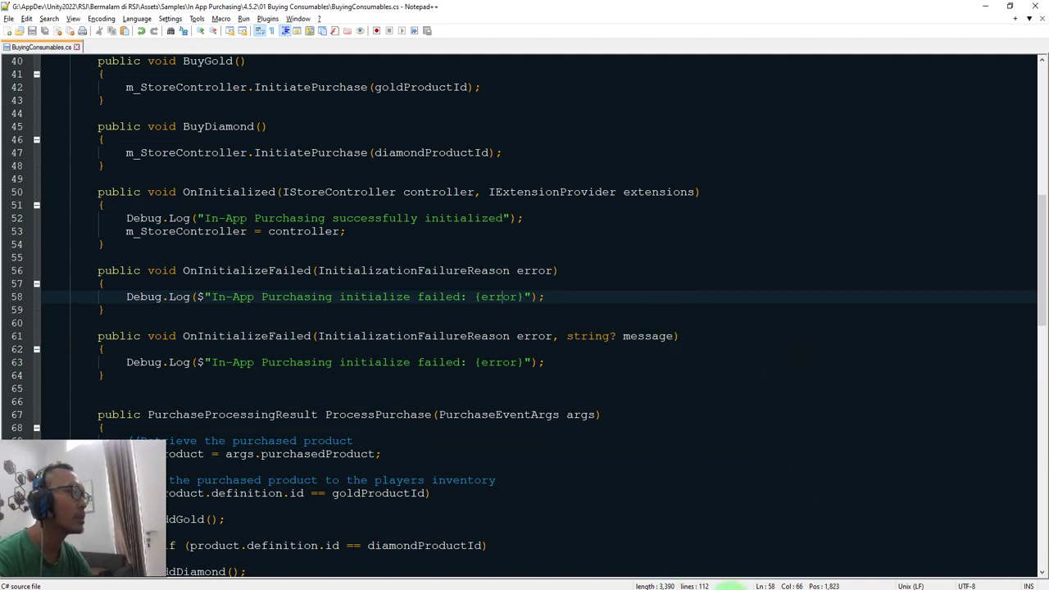
key("alt+Tab")
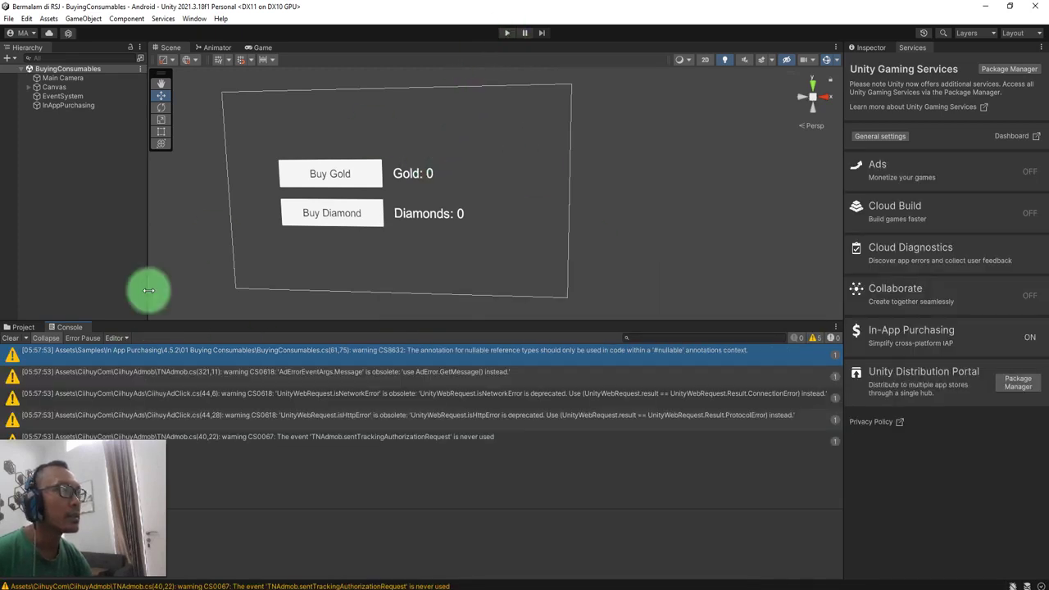
- Clear the console, run the sample and buy one gold, raising Your Gold to 1
left_click(10, 337)
left_click(507, 33)
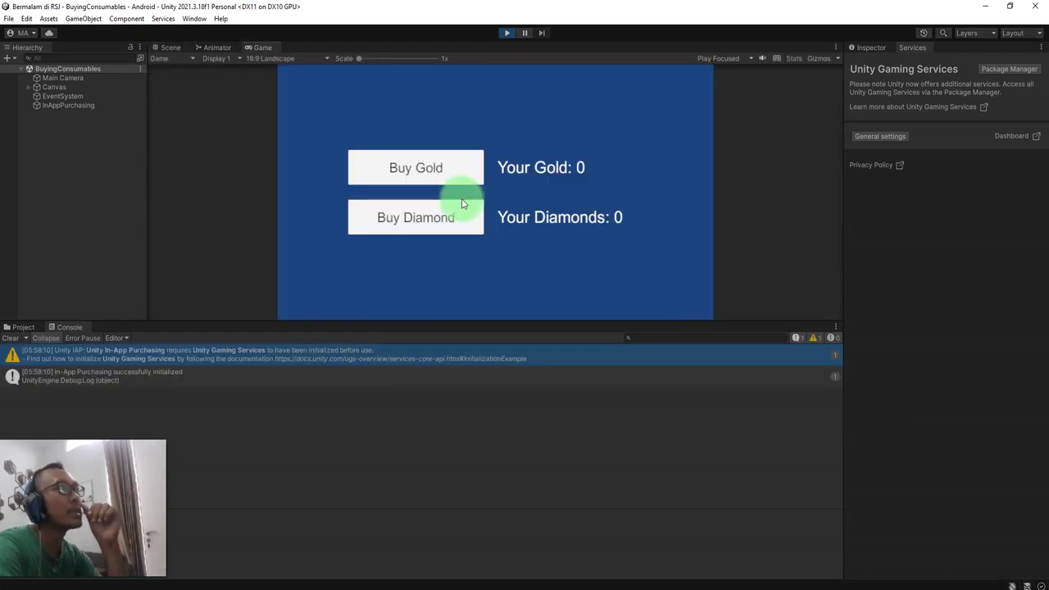
left_click(423, 167)
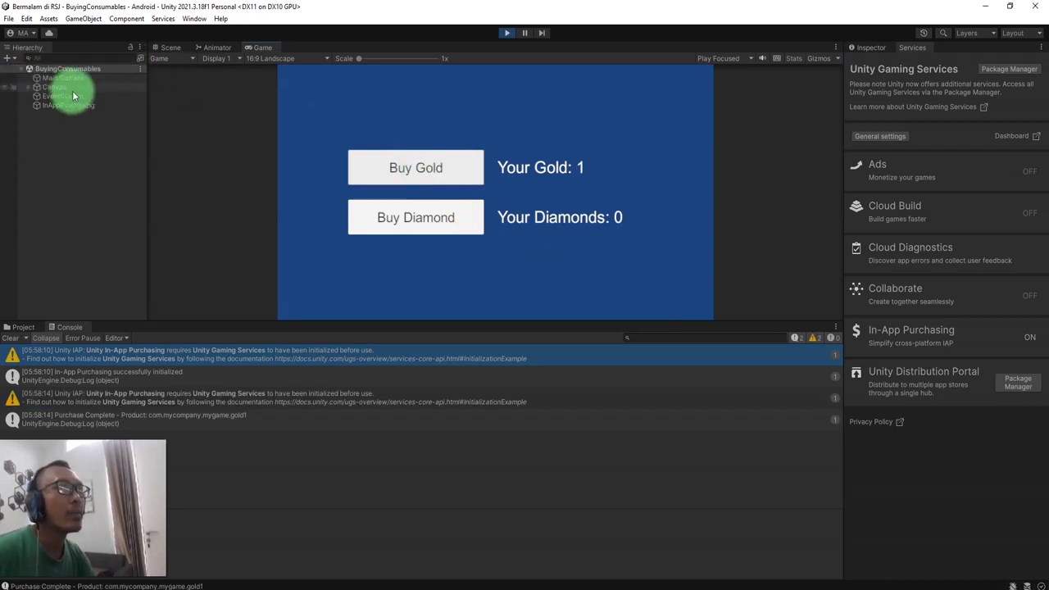
- Set VoiceMeeter hardware input 1 to the USB microphone, then clear the Console and show the Buying Consumables files
left_click(871, 585)
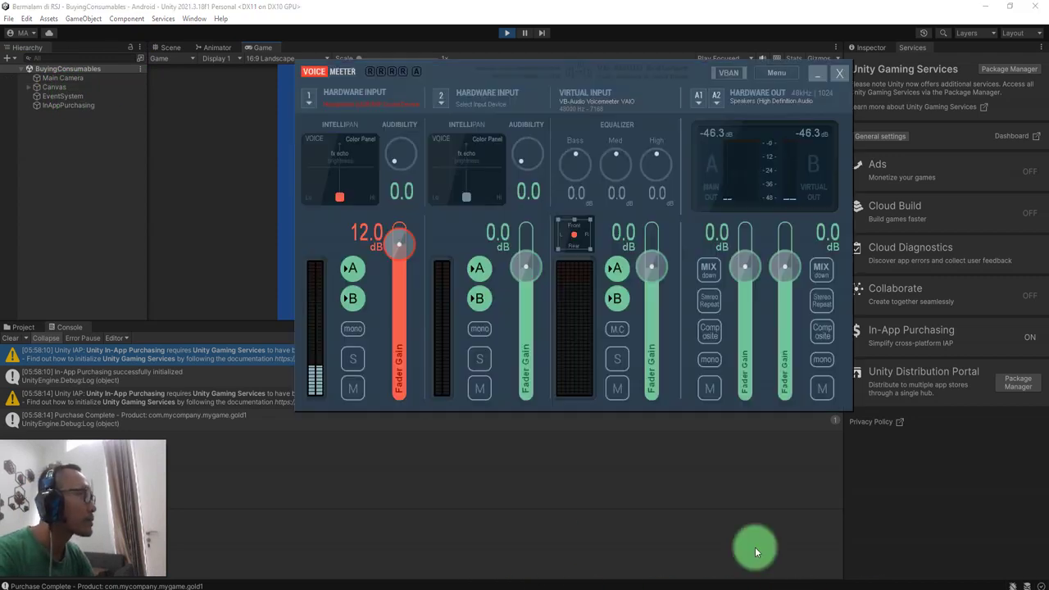
left_click(358, 125)
left_click(353, 134)
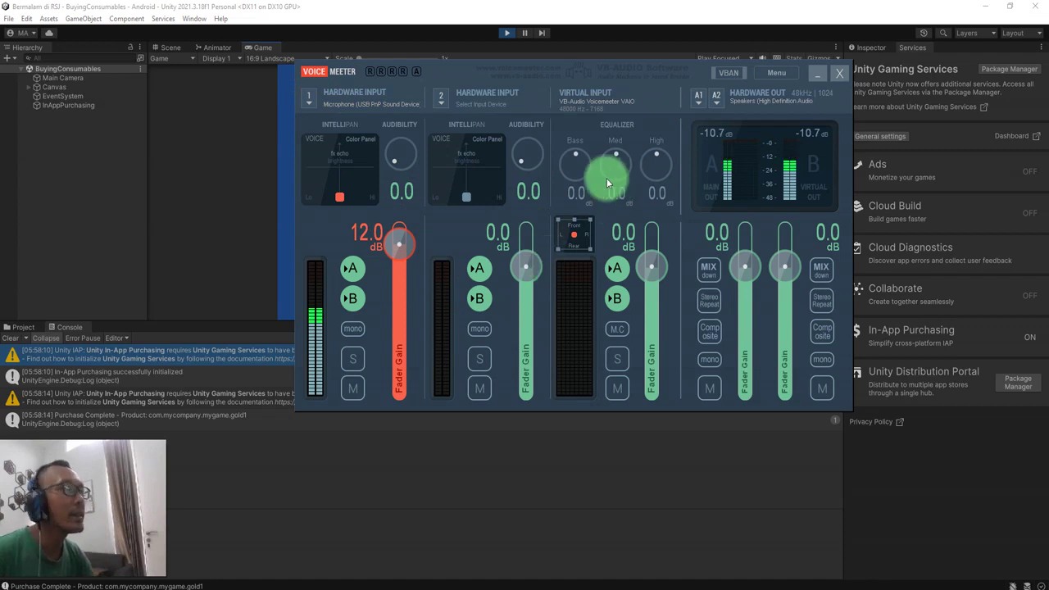
left_click(529, 10)
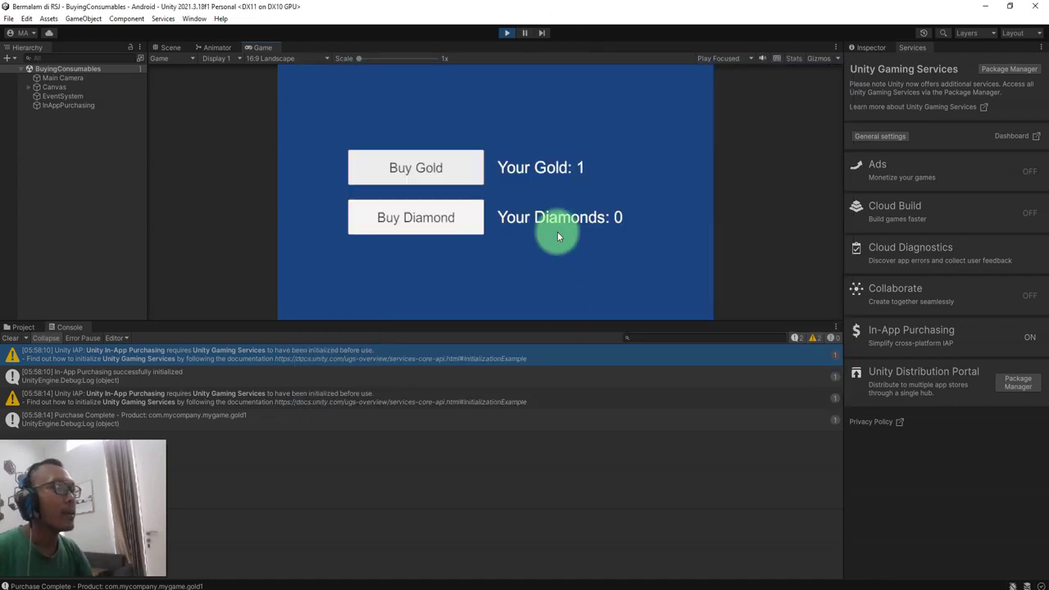
left_click(11, 339)
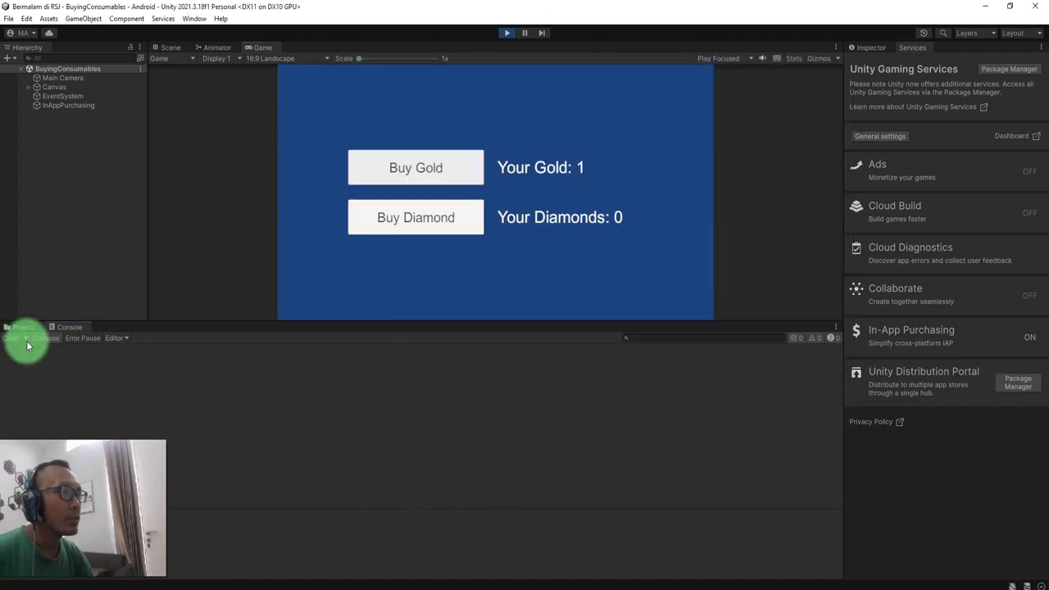
left_click(23, 327)
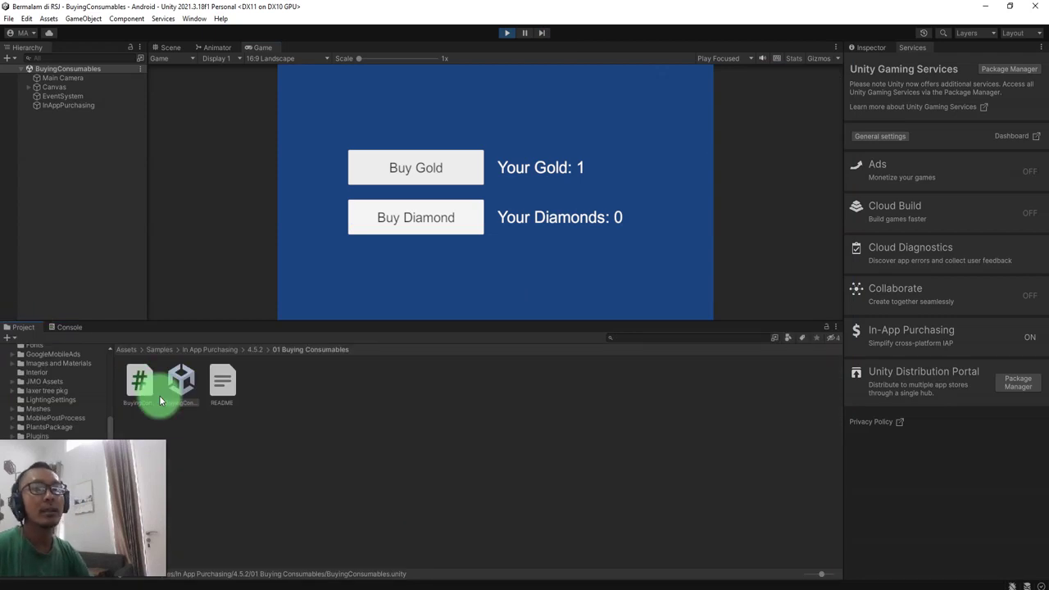